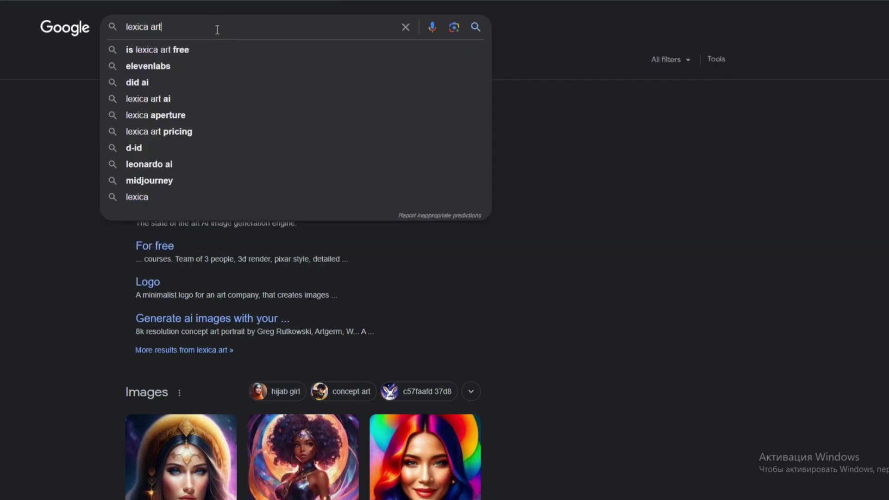
# Step: Open Lexica Art from Google, search 'anime character boy' and scroll through the anime boy images
pyautogui.click(247, 35)
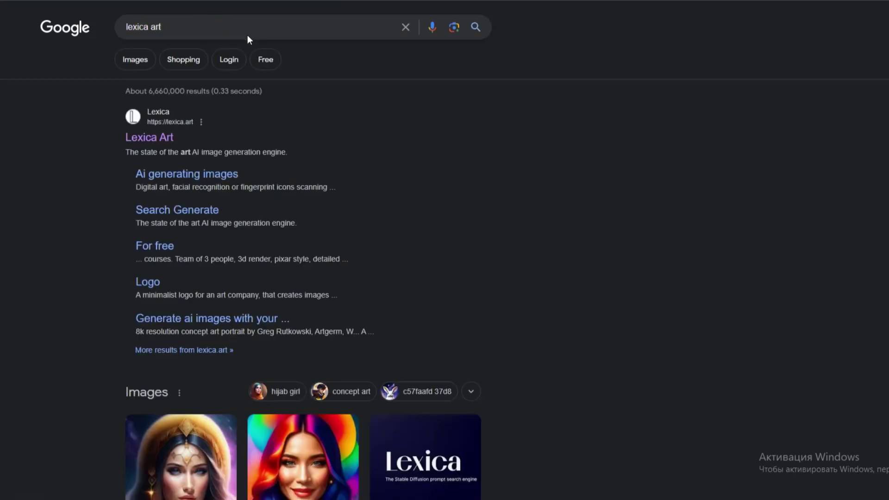
pyautogui.click(156, 141)
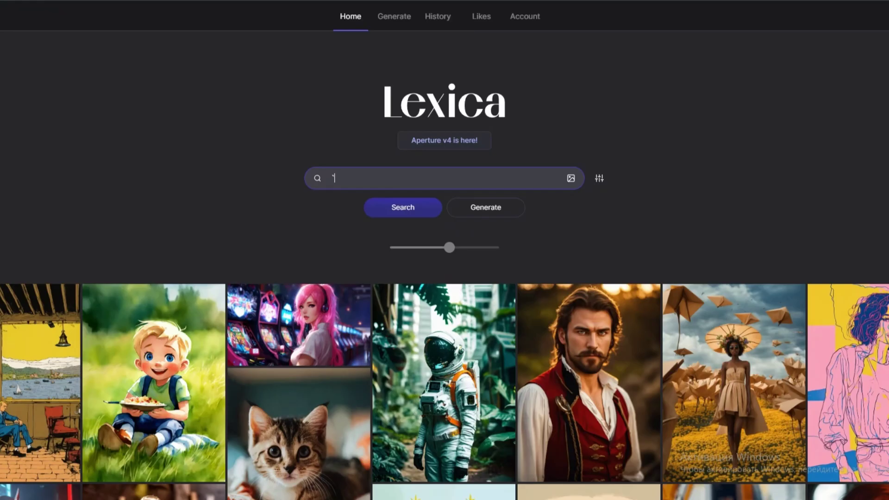
pyautogui.click(423, 216)
pyautogui.scroll(-10, 885, 248)
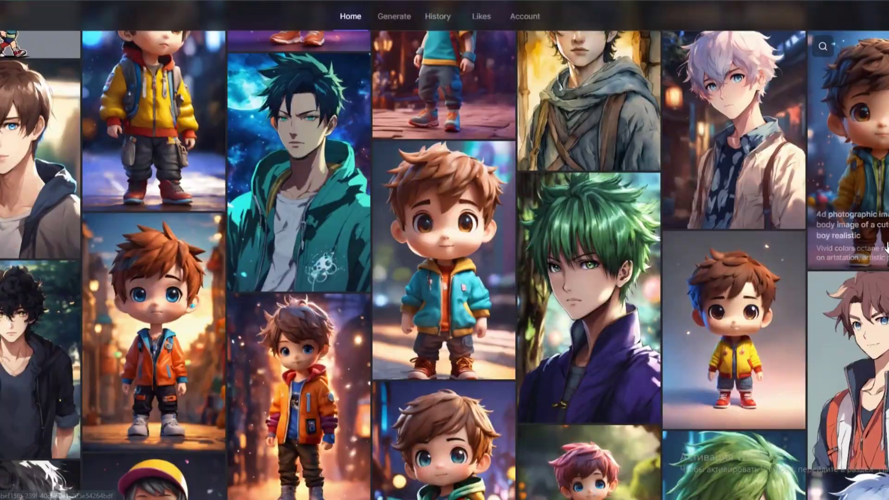
pyautogui.scroll(-15, 885, 248)
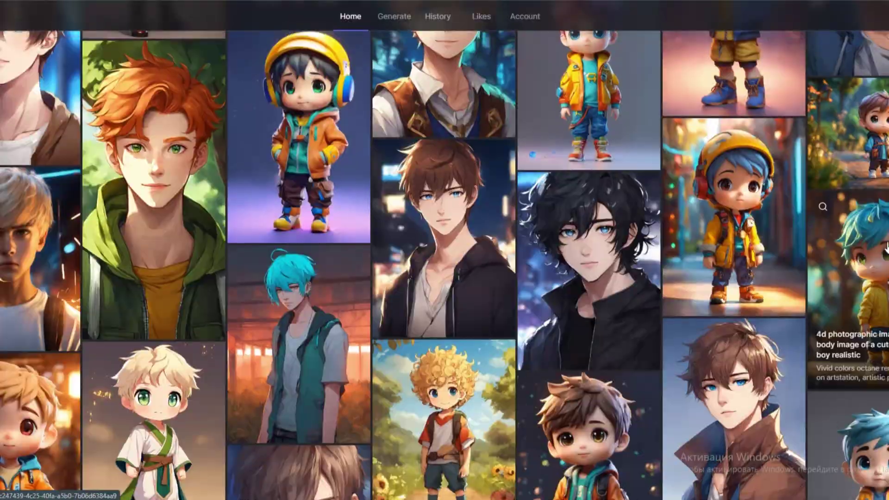
pyautogui.scroll(-10, 885, 248)
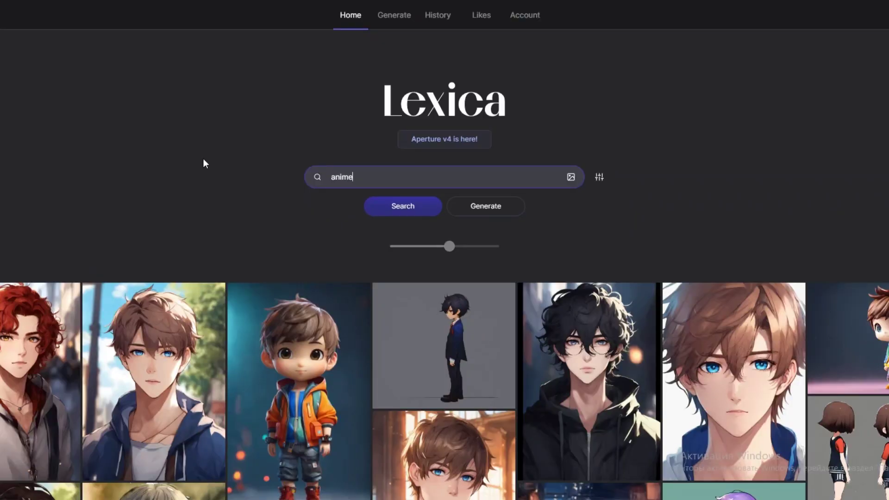
# Step: Search Lexica for 'anime studio' and scroll through the studio room images
pyautogui.write('o')
pyautogui.press('Return')
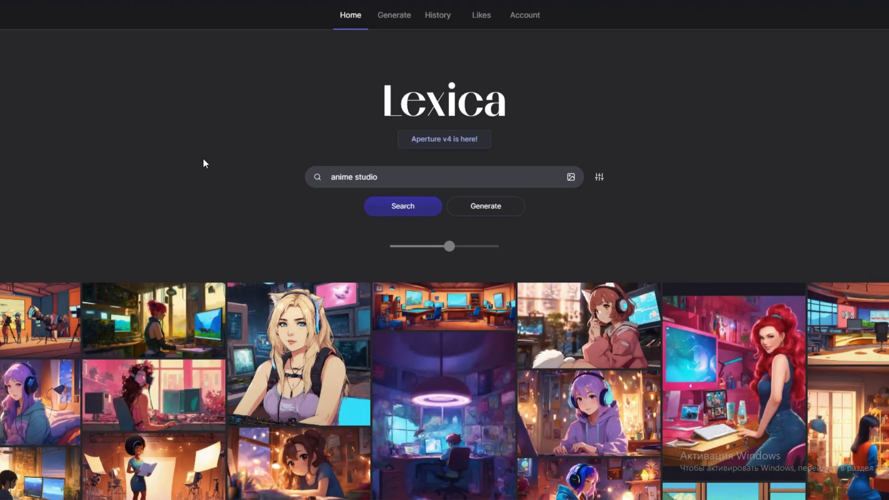
pyautogui.scroll(-5, 832, 143)
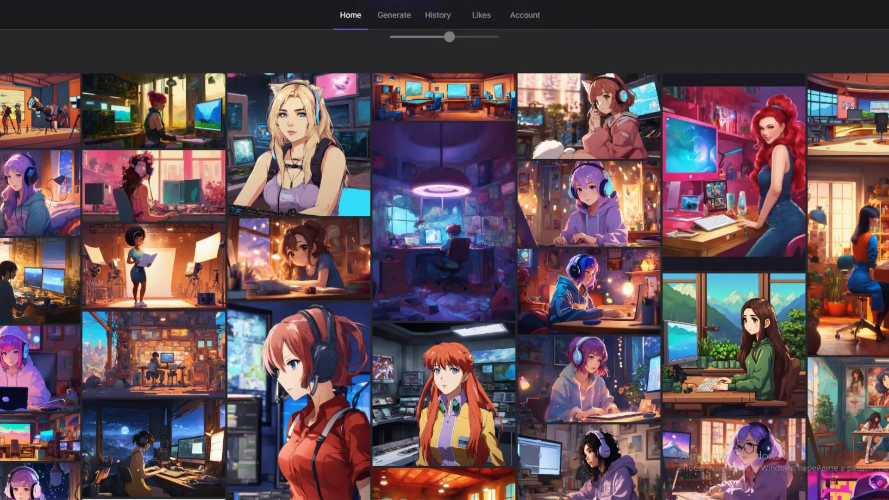
pyautogui.scroll(-3, 445, 260)
pyautogui.scroll(-10, 444, 260)
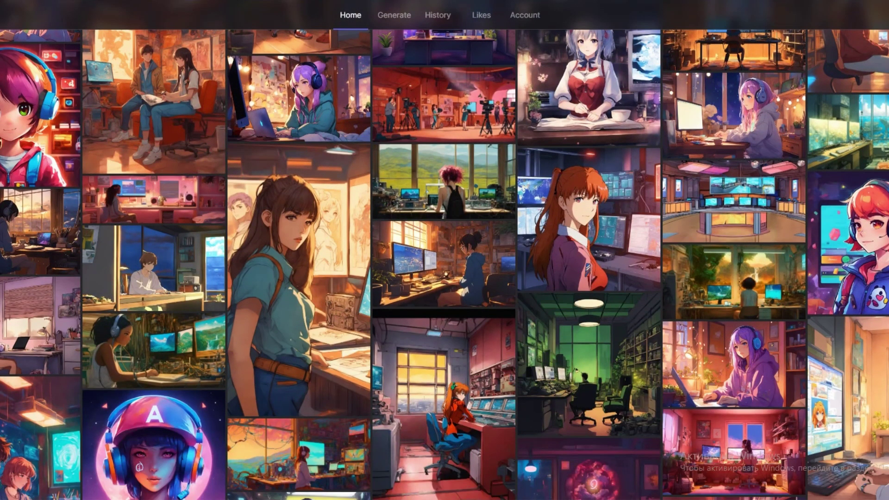
pyautogui.scroll(-5, 444, 259)
pyautogui.scroll(-10, 445, 260)
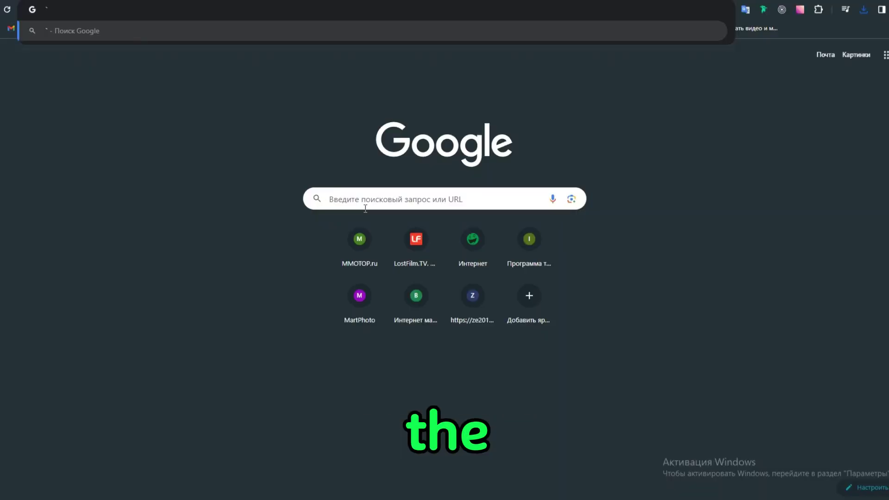
# Step: Find remove.bg via a 'background remover' search, upload the blond boy and download output-removebg-preview.png
pyautogui.click(366, 208)
pyautogui.write('backro')
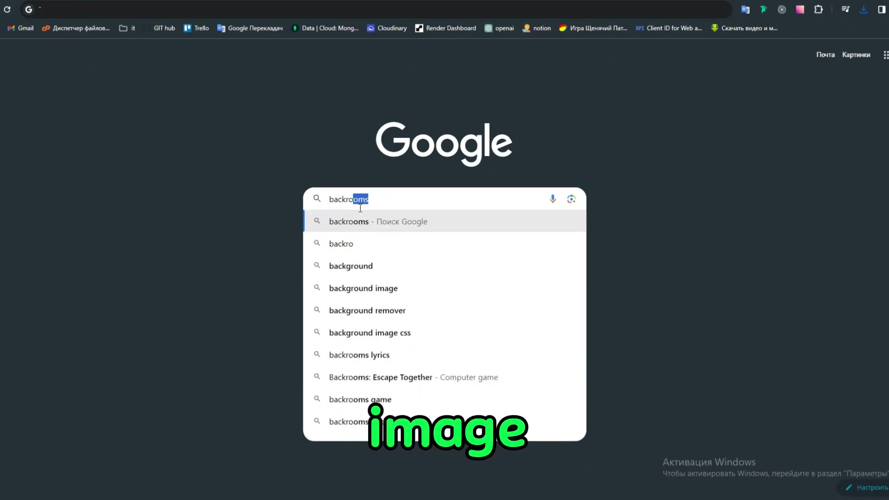
pyautogui.press('BackSpace')
pyautogui.press('BackSpace')
pyautogui.press('BackSpace')
pyautogui.write('ground')
pyautogui.press('Down')
pyautogui.press('Down')
pyautogui.press('Return')
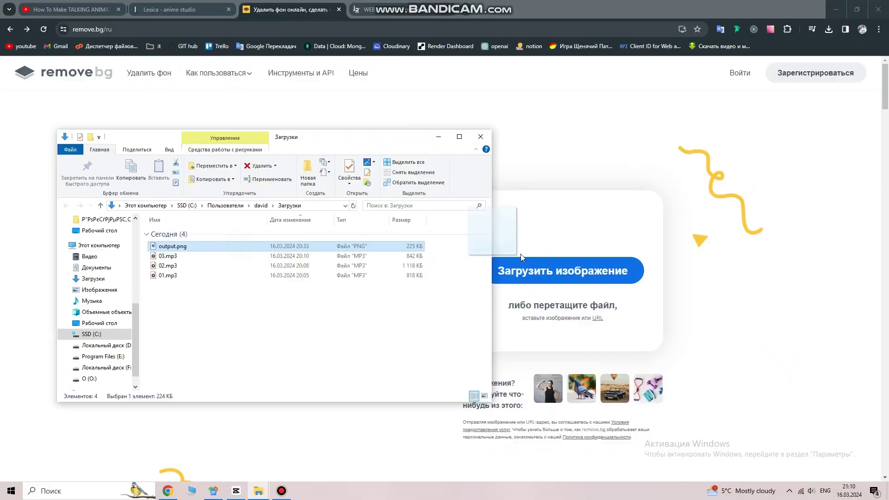
pyautogui.press('Return')
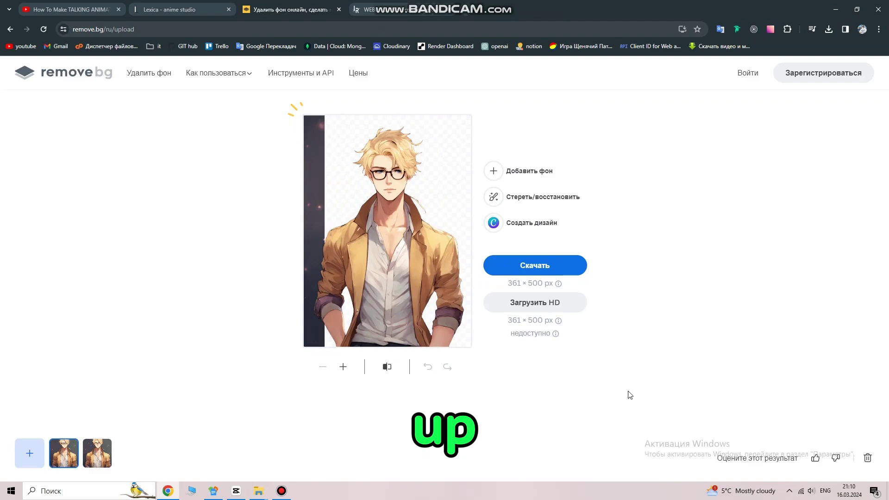
pyautogui.click(564, 265)
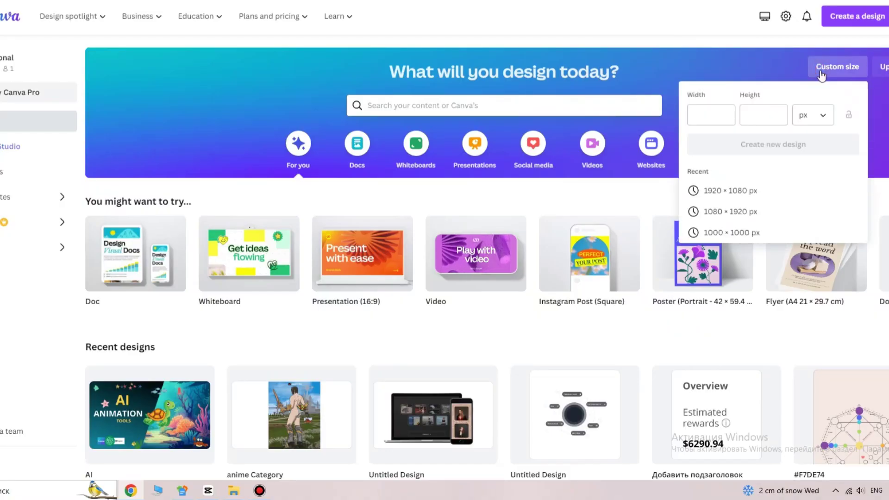
# Step: Create a blank custom-size Canva design of 1280 × 720 px
pyautogui.click(719, 113)
pyautogui.click(746, 114)
pyautogui.write('720')
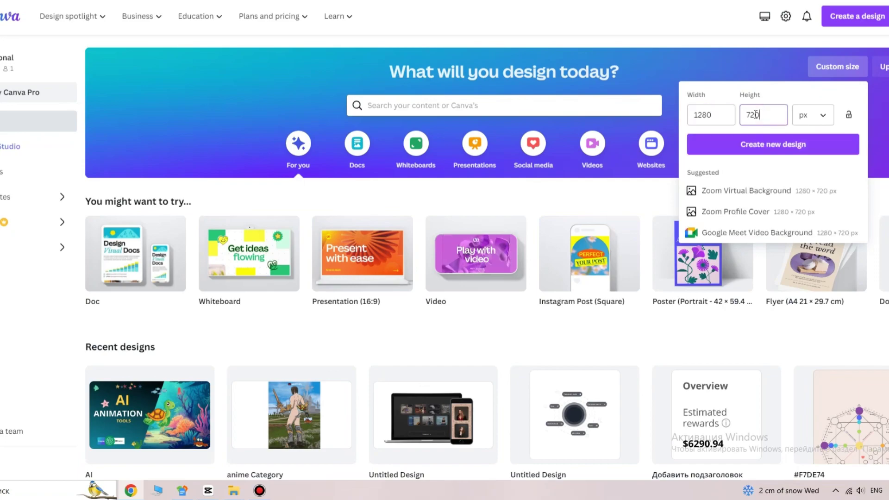
pyautogui.click(741, 143)
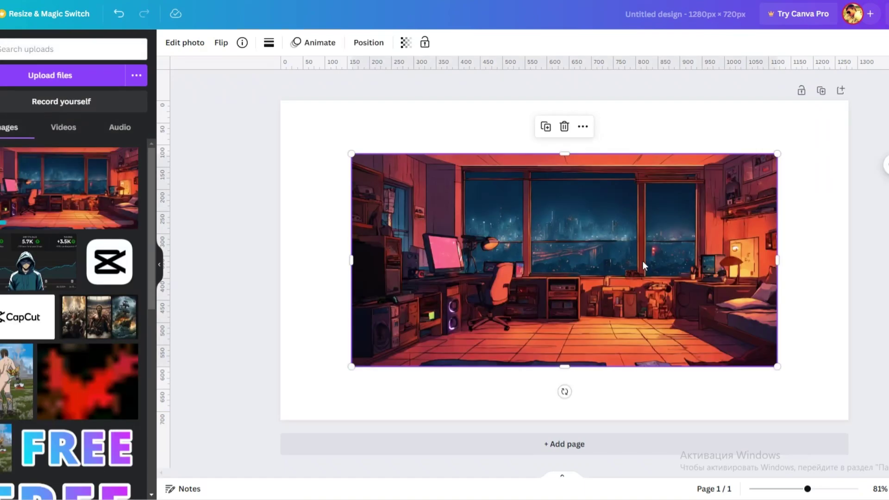
# Step: Add the anime room image and enlarge it to fill the whole page
pyautogui.moveTo(635, 249); pyautogui.dragTo(566, 197)
pyautogui.moveTo(697, 299); pyautogui.dragTo(875, 411)
pyautogui.moveTo(565, 259); pyautogui.dragTo(494, 259)
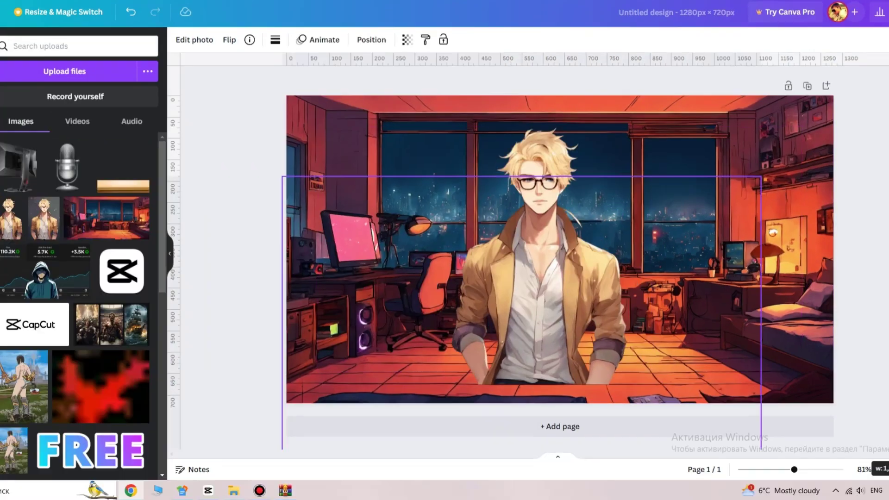
# Step: Stretch the wooden table across the page bottom and place the monitor image at the right
pyautogui.moveTo(725, 143); pyautogui.dragTo(703, 296)
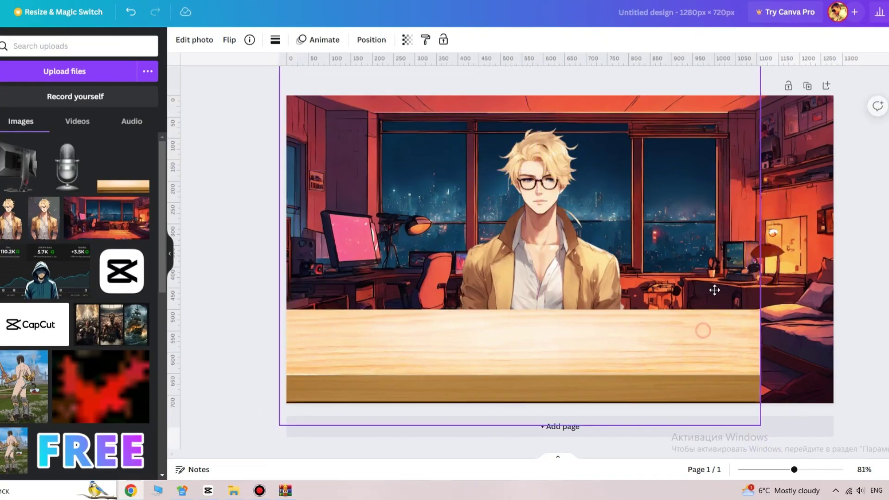
pyautogui.moveTo(760, 425); pyautogui.dragTo(847, 450)
pyautogui.moveTo(777, 319)
pyautogui.mouseDown()
pyautogui.moveTo(776, 338)
pyautogui.moveTo(775, 323)
pyautogui.mouseUp()
pyautogui.moveTo(18, 167); pyautogui.dragTo(649, 213)
# Step: Replace the monitor with a microphone, sized and centred below the boy's face
pyautogui.press('Delete')
pyautogui.moveTo(67, 167); pyautogui.dragTo(504, 252)
pyautogui.moveTo(466, 215); pyautogui.dragTo(569, 332)
pyautogui.moveTo(589, 362); pyautogui.dragTo(528, 330)
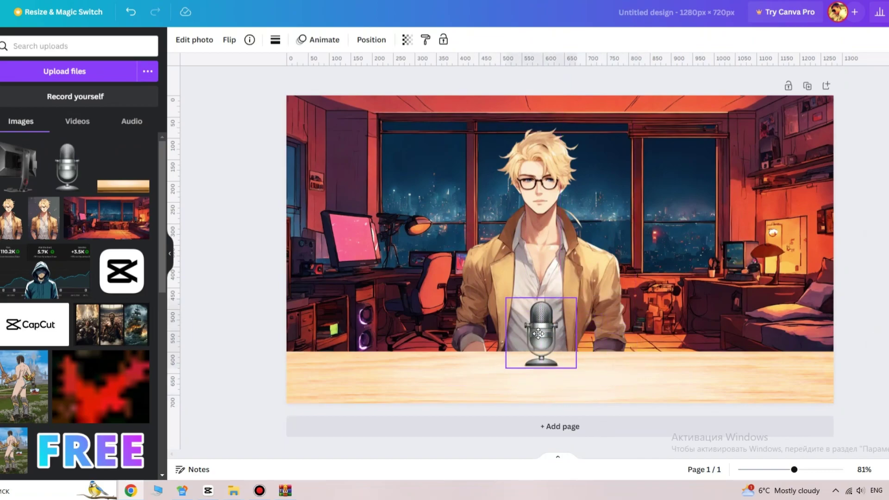
pyautogui.moveTo(507, 297)
pyautogui.mouseDown()
pyautogui.moveTo(496, 287)
pyautogui.moveTo(494, 296)
pyautogui.mouseUp()
pyautogui.moveTo(535, 339); pyautogui.dragTo(537, 335)
# Step: Add the monitor again, resize it and settle it on the desk's right side
pyautogui.moveTo(19, 167); pyautogui.dragTo(644, 219)
pyautogui.moveTo(617, 190); pyautogui.dragTo(635, 215)
pyautogui.moveTo(687, 290); pyautogui.dragTo(699, 292)
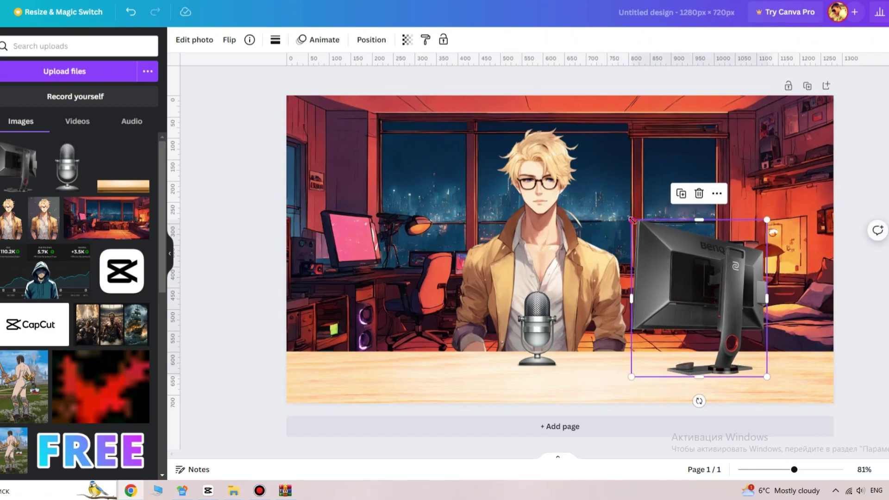
pyautogui.moveTo(632, 220); pyautogui.dragTo(606, 190)
pyautogui.moveTo(670, 263); pyautogui.dragTo(692, 267)
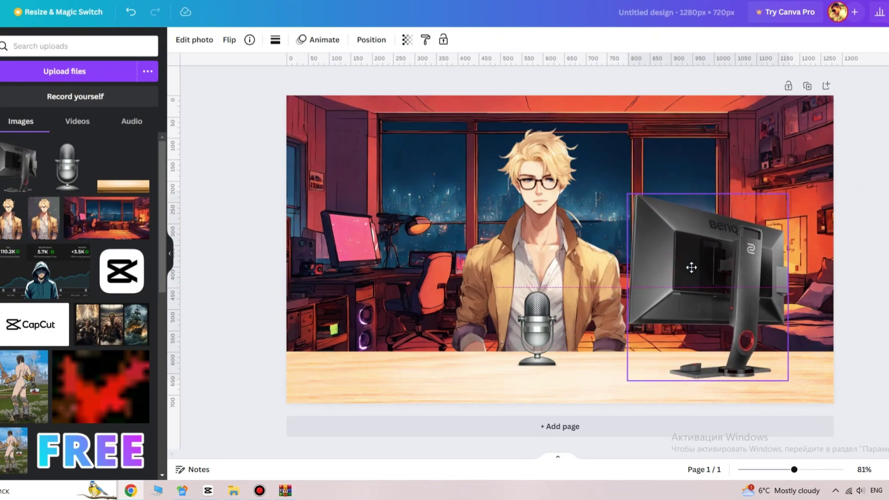
pyautogui.click(878, 159)
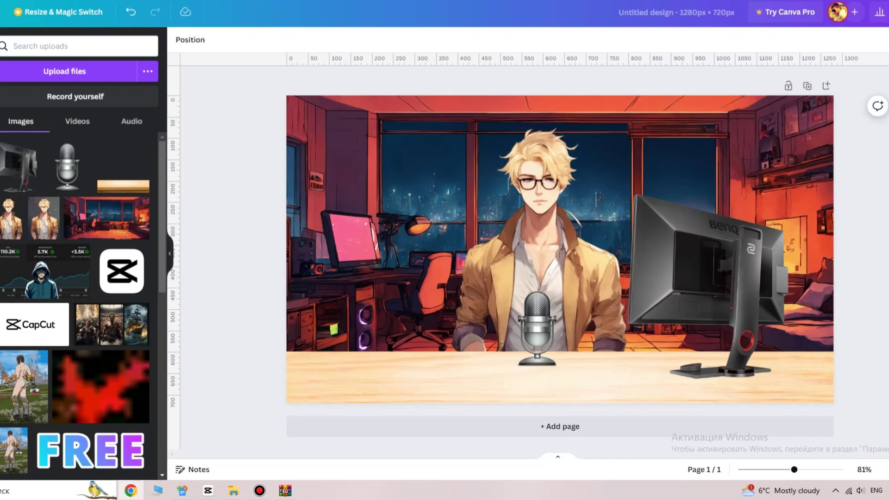
# Step: Download the Canva desk scene as a JPG instead of PNG
pyautogui.click(887, 11)
pyautogui.click(764, 278)
pyautogui.click(864, 88)
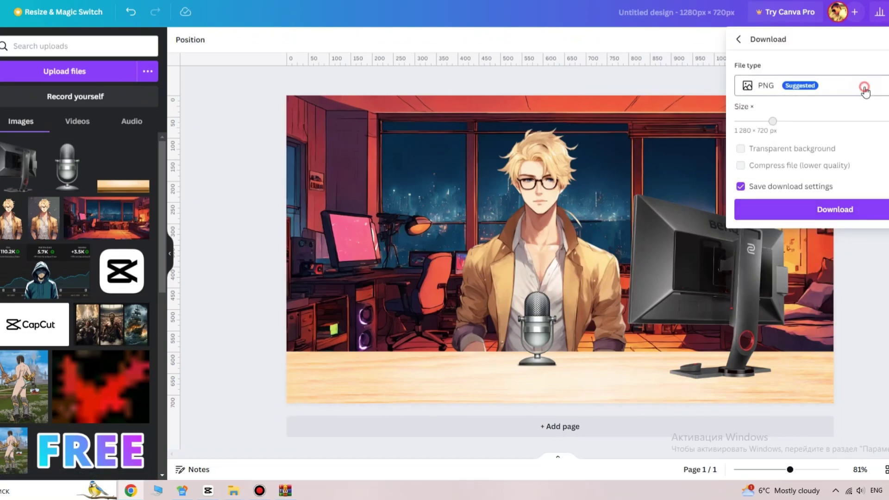
pyautogui.click(857, 118)
pyautogui.click(854, 214)
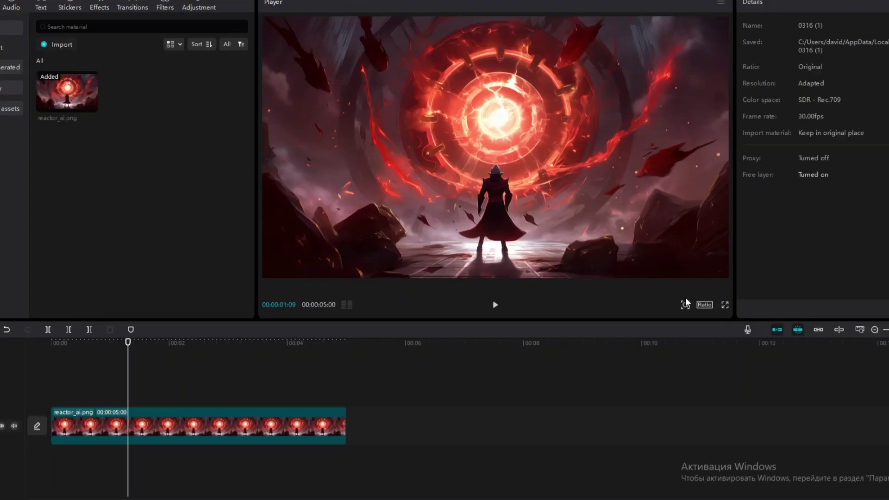
# Step: Set the CapCut project to 16:9, add the desk scene image, and layer the green-screen mouth clip above it
pyautogui.click(704, 305)
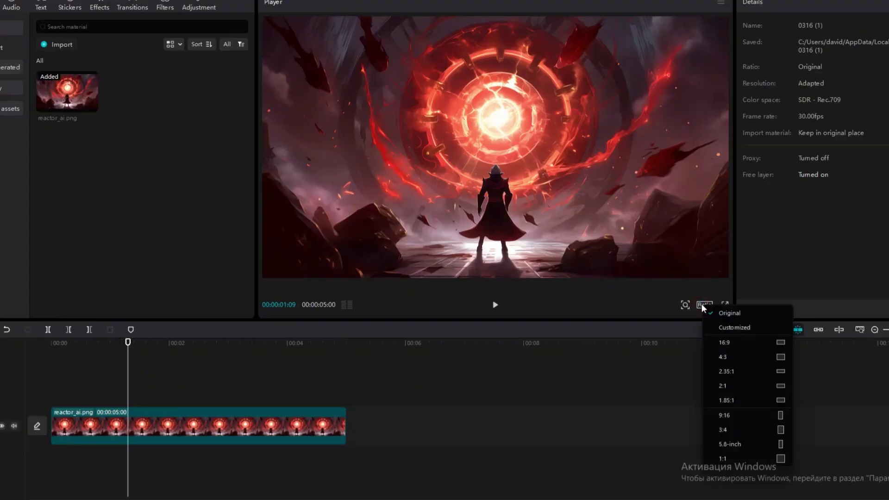
pyautogui.click(741, 348)
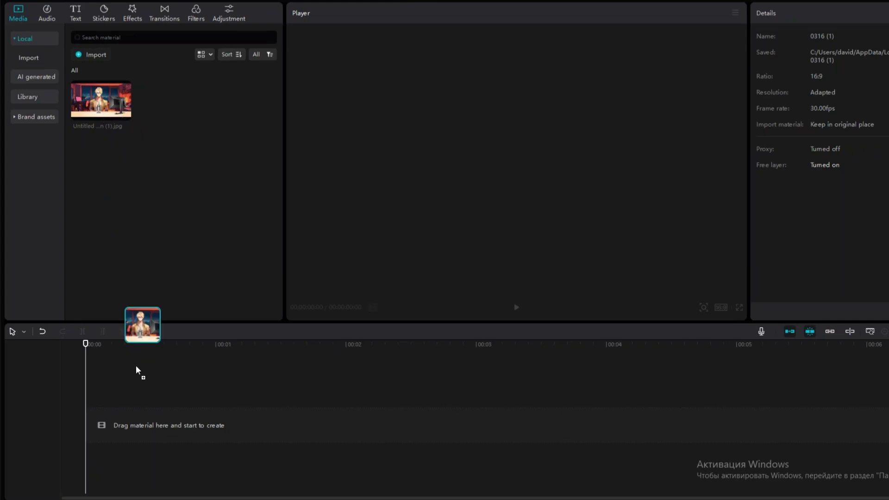
pyautogui.moveTo(136, 367); pyautogui.dragTo(87, 426)
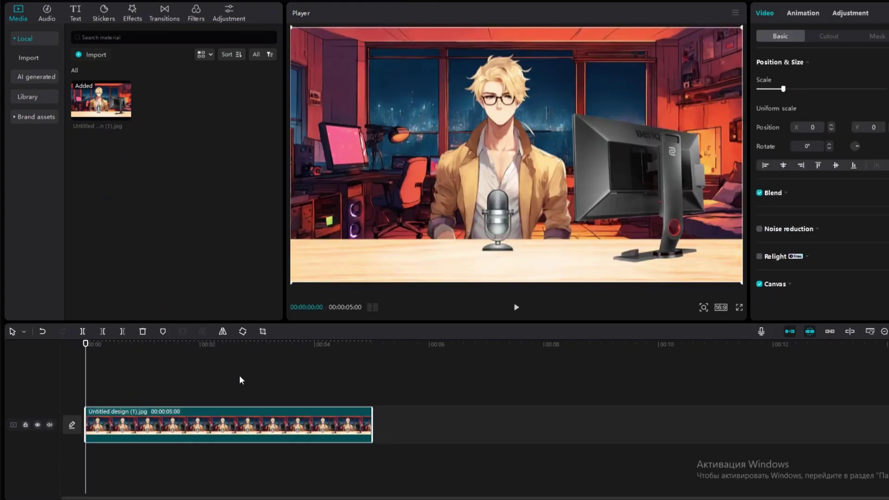
pyautogui.moveTo(65, 155); pyautogui.dragTo(125, 394)
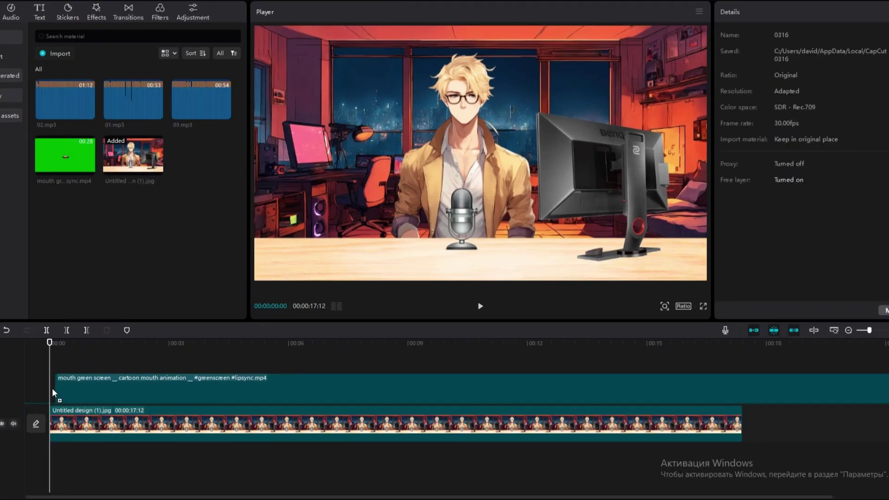
# Step: Chroma-key out the mouth clip's sampled green at raised strength, then shrink the mouth onto the boy's face
pyautogui.click(728, 40)
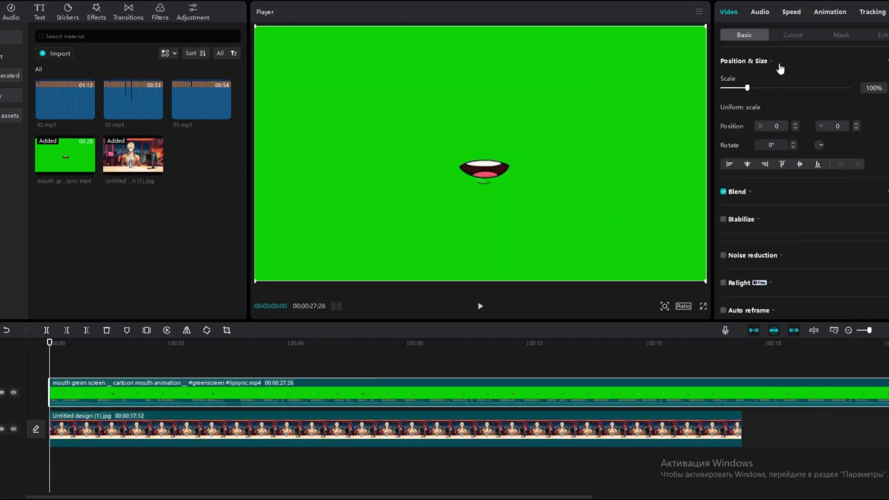
pyautogui.click(793, 34)
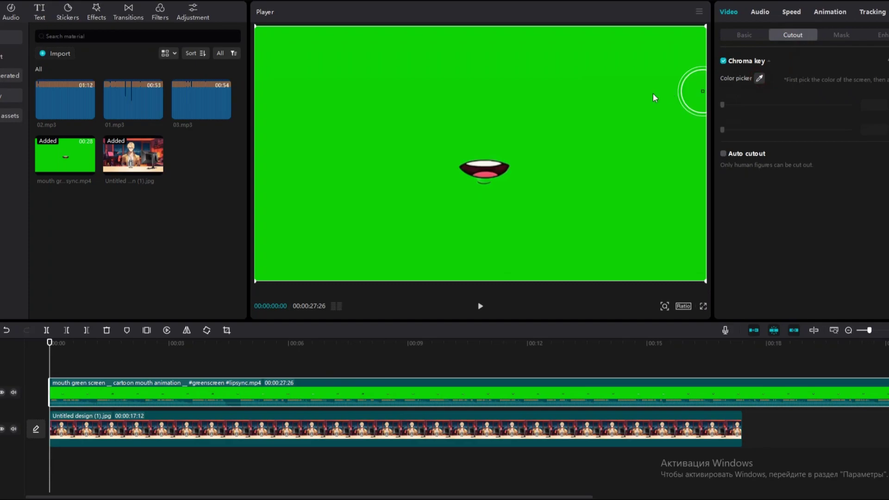
pyautogui.click(569, 102)
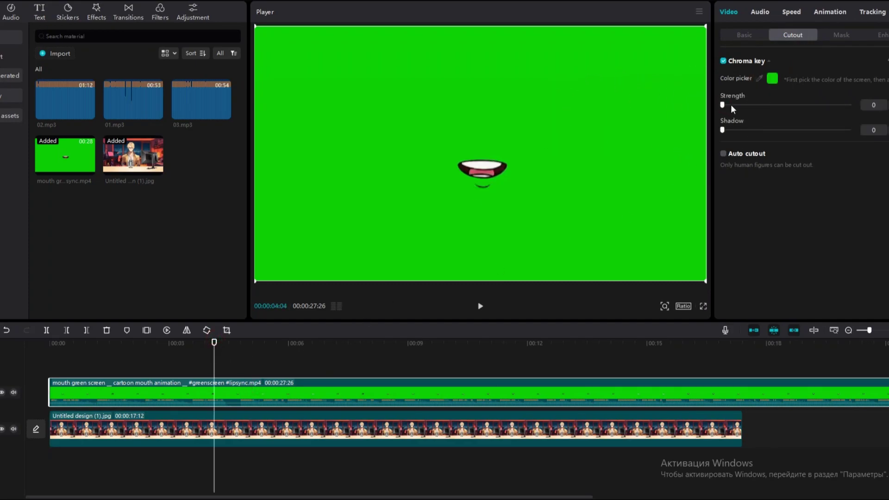
pyautogui.moveTo(722, 106); pyautogui.dragTo(759, 106)
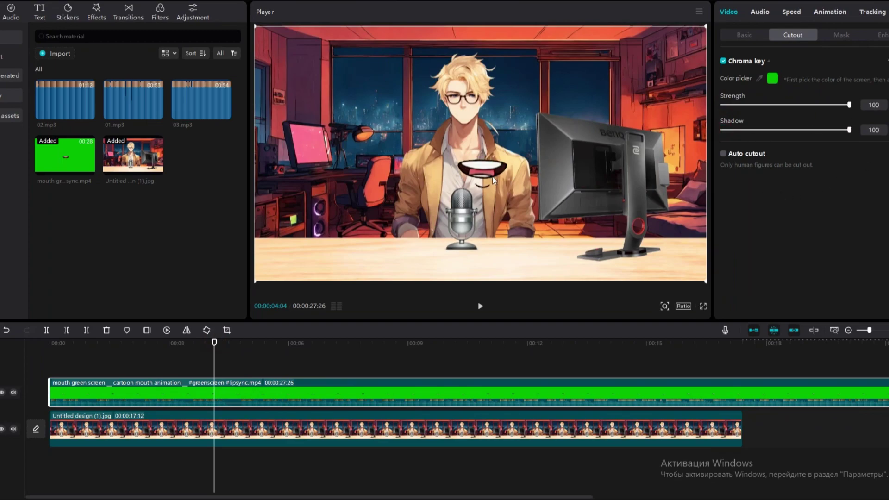
pyautogui.moveTo(260, 29); pyautogui.dragTo(391, 68)
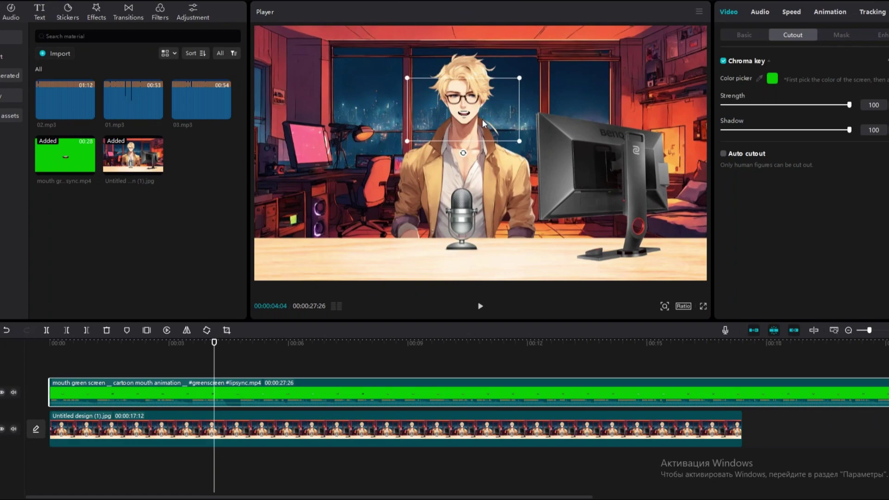
# Step: Mute the mouth clip's audio and add Spectrum Scanning then By the Fireplace at the video's start
pyautogui.click(14, 393)
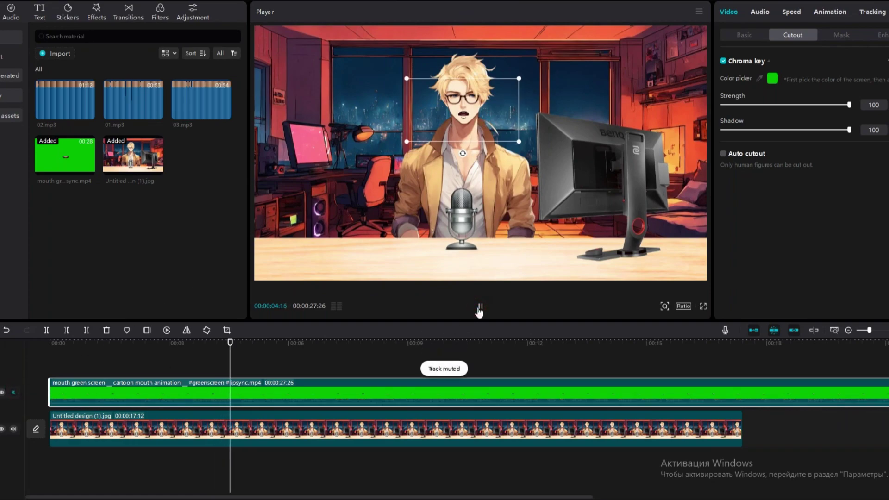
pyautogui.click(479, 307)
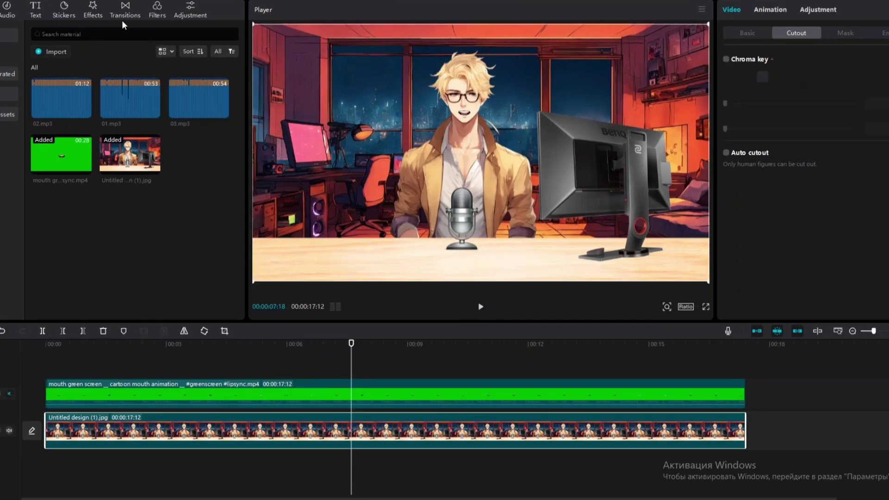
pyautogui.click(95, 14)
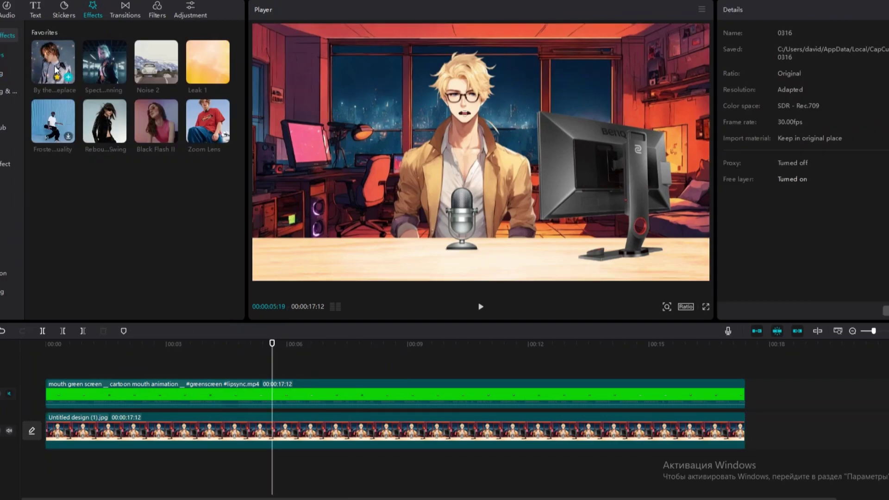
pyautogui.moveTo(92, 353); pyautogui.dragTo(93, 356)
pyautogui.moveTo(272, 349); pyautogui.dragTo(46, 349)
pyautogui.press('space')
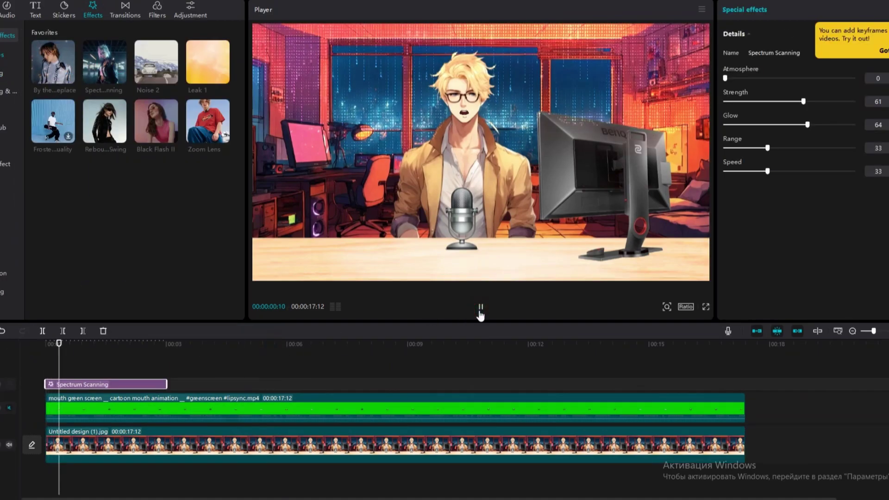
pyautogui.click(219, 363)
pyautogui.moveTo(219, 364); pyautogui.dragTo(217, 384)
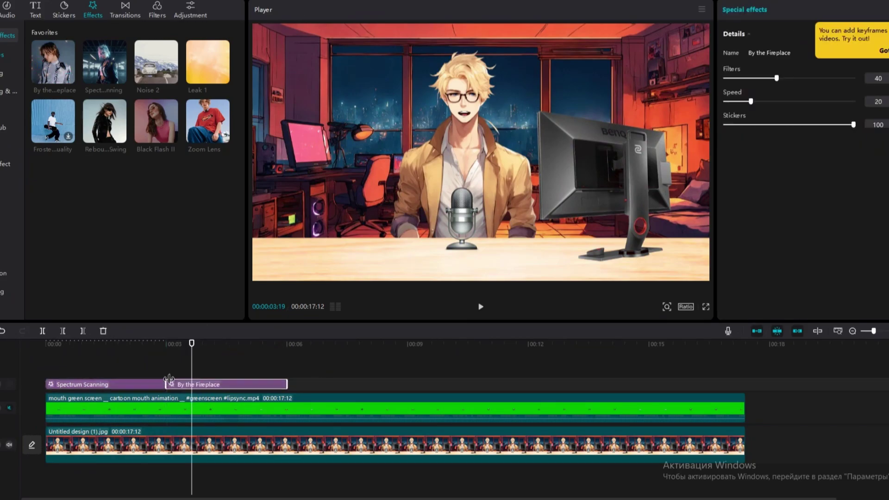
# Step: Preview the clip, then bring up export for project 0316(1) at 1080P, mp4, 30fps
pyautogui.click(481, 307)
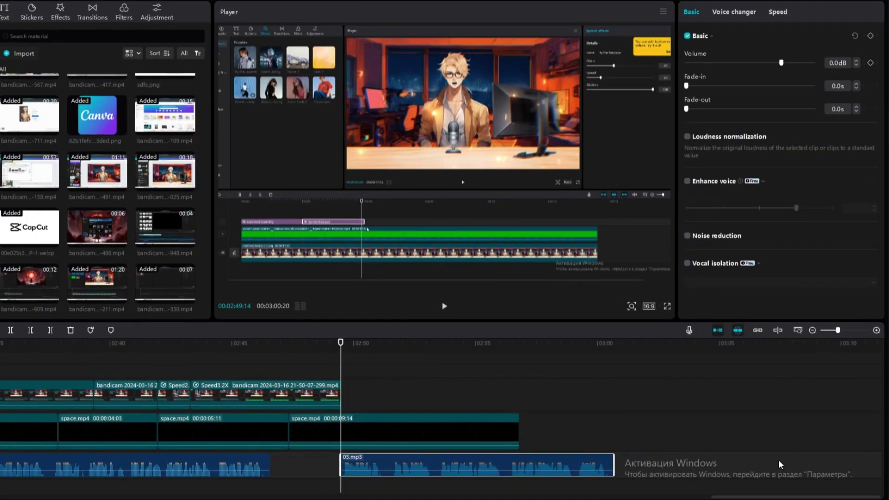
pyautogui.click(805, 1)
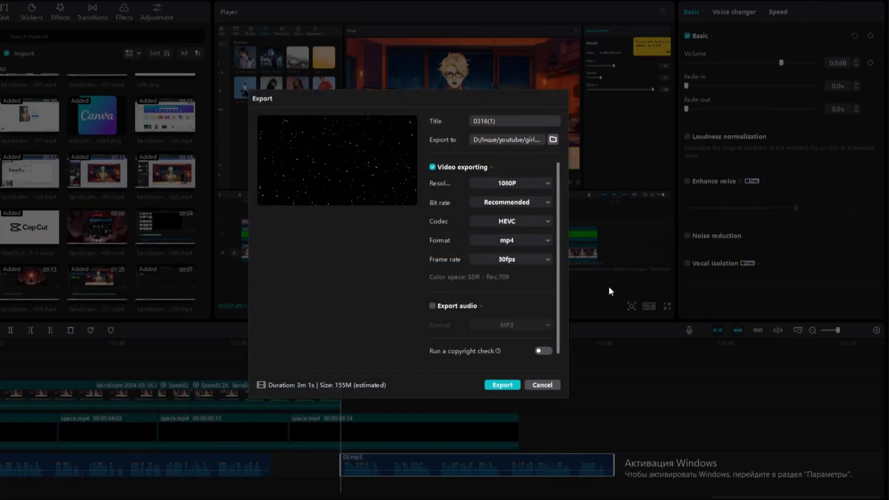